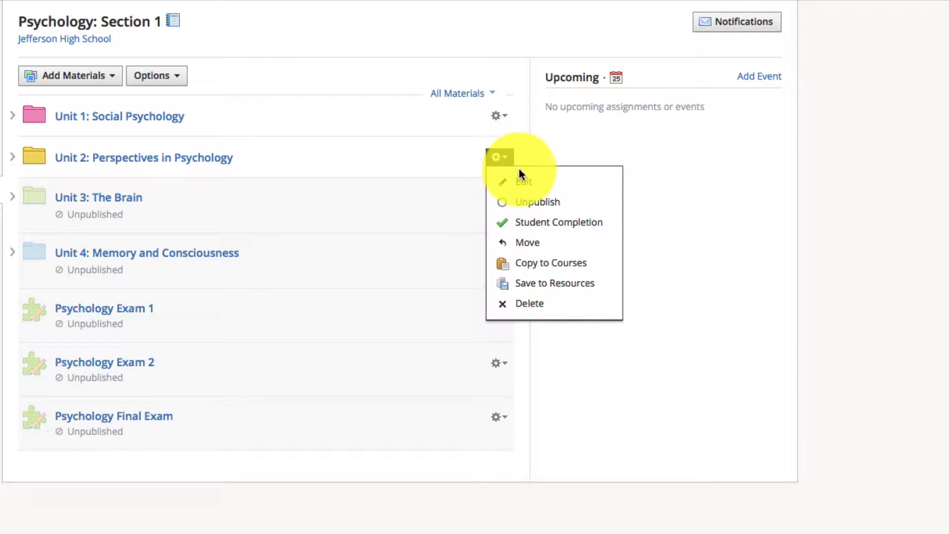
Unpublish the "Unit 2: Perspectives in Psychology" folder
left_click(521, 197)
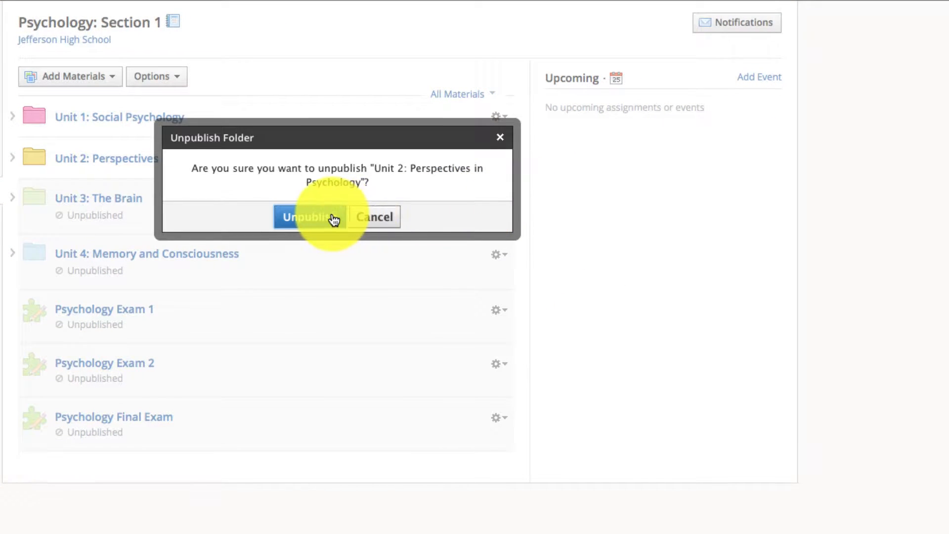
left_click(334, 218)
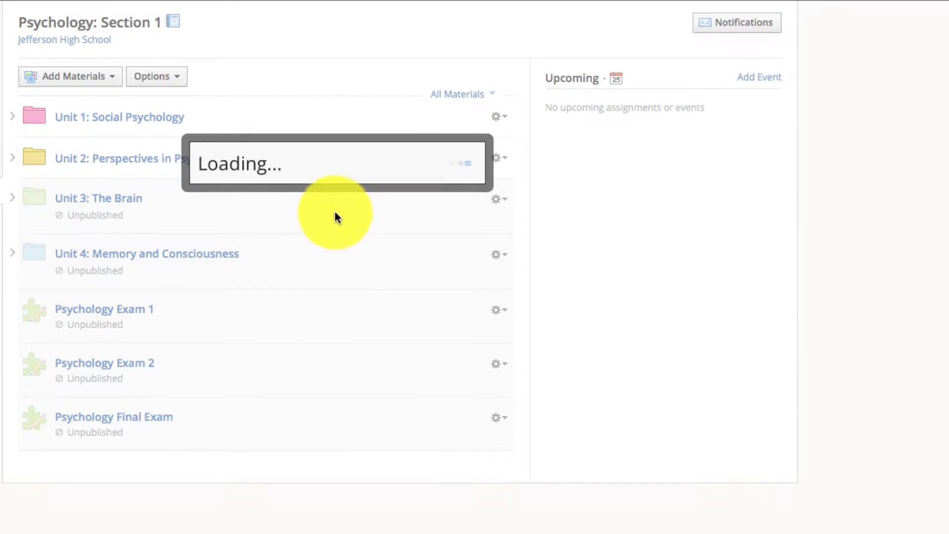
Open the "Unit 1: Social Psychology" folder and look through its list of materials
left_click(157, 123)
scroll(523, 193, "down", 2)
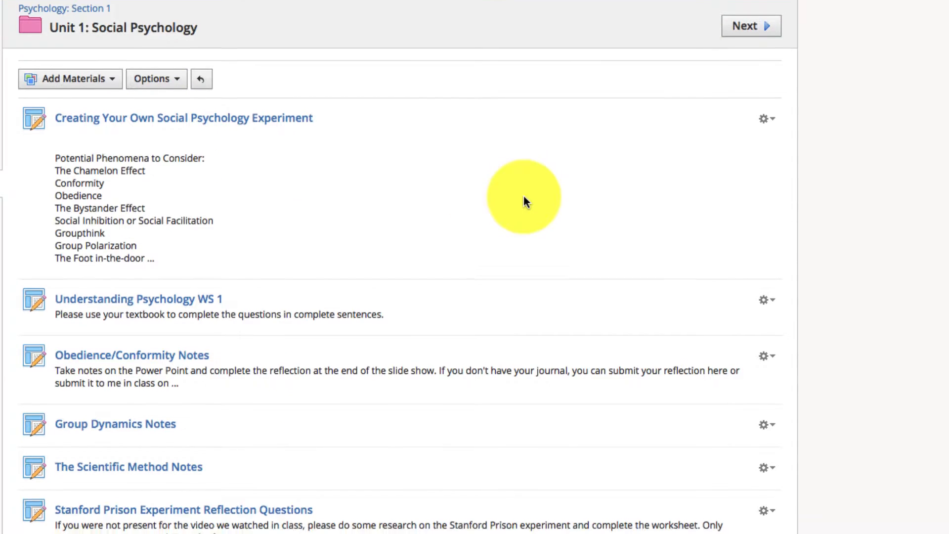
scroll(522, 196, "up", 1)
scroll(519, 197, "down", 4)
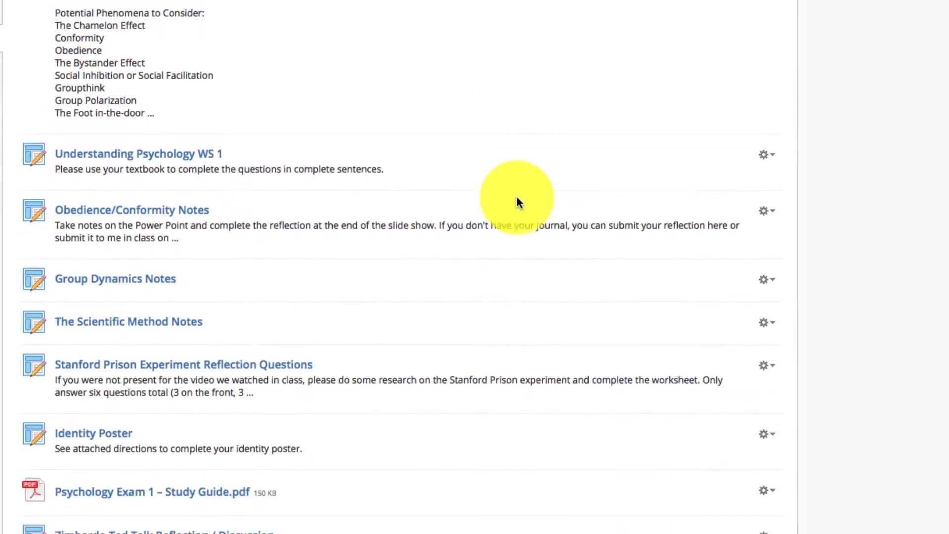
scroll(494, 203, "down", 6)
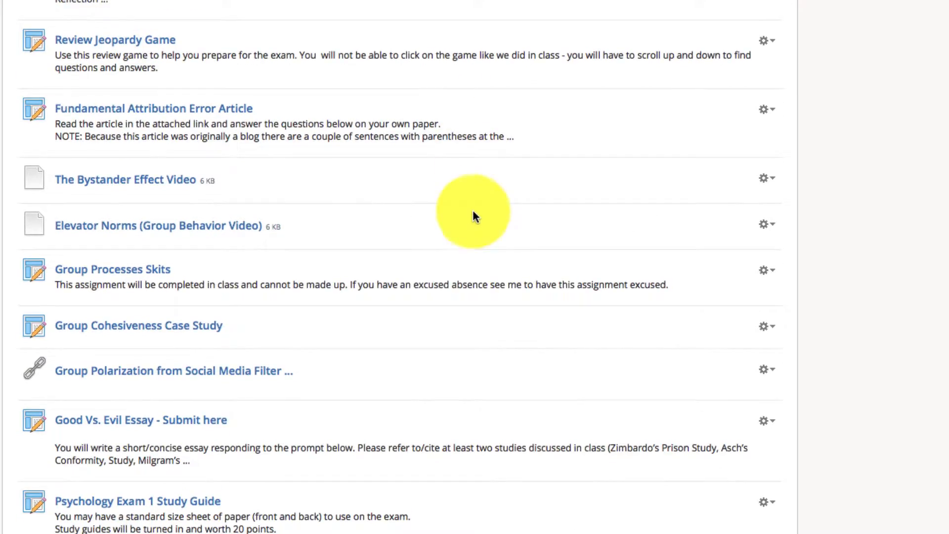
scroll(452, 213, "up", 10)
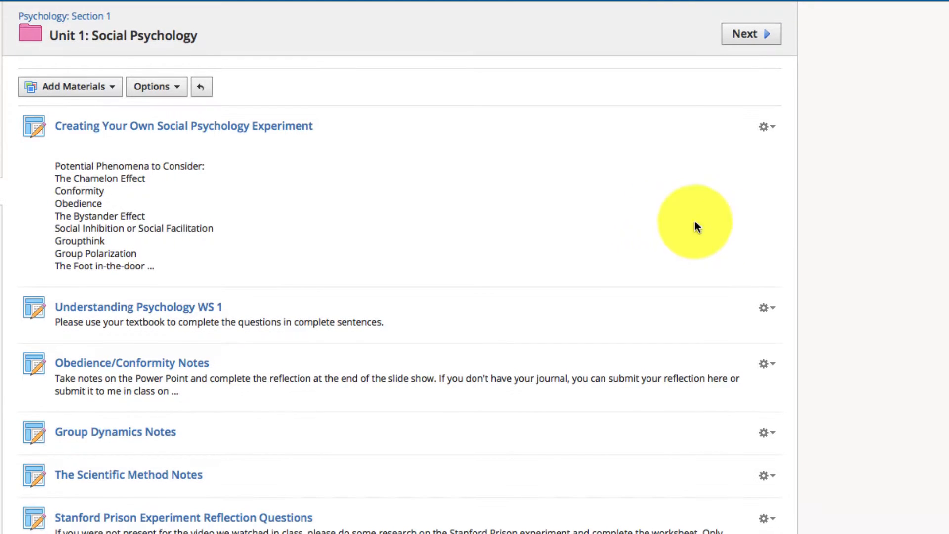
Unpublish the "Understanding Psychology WS 1" assignment in the Unit 1 folder
left_click(772, 315)
left_click(764, 352)
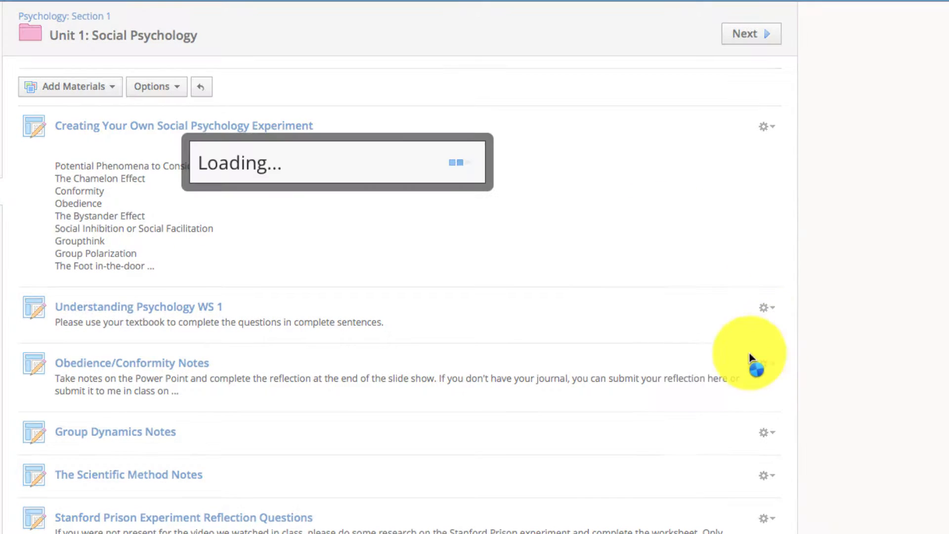
left_click(313, 230)
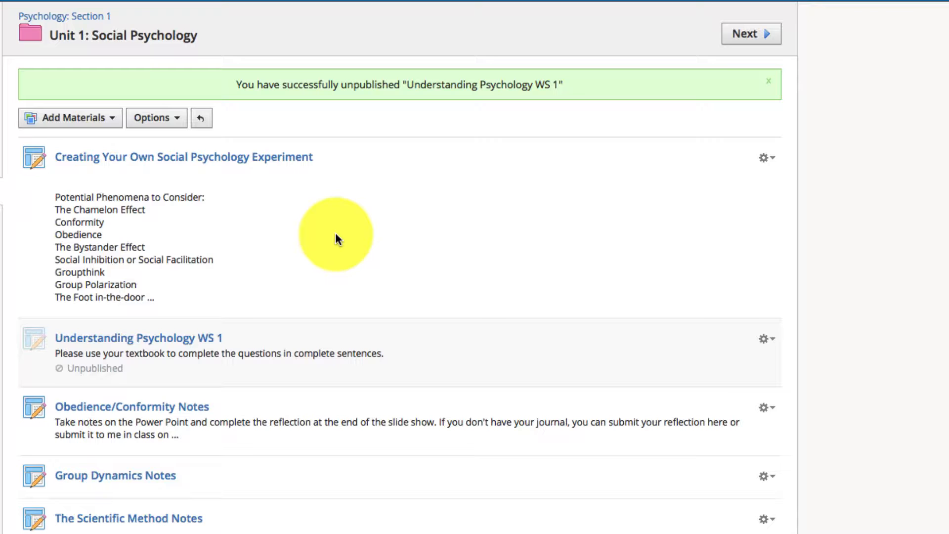
Open the "Creating Your Own Social Psychology Experiment" assignment and read through its attached filled-in example PDF
left_click(269, 157)
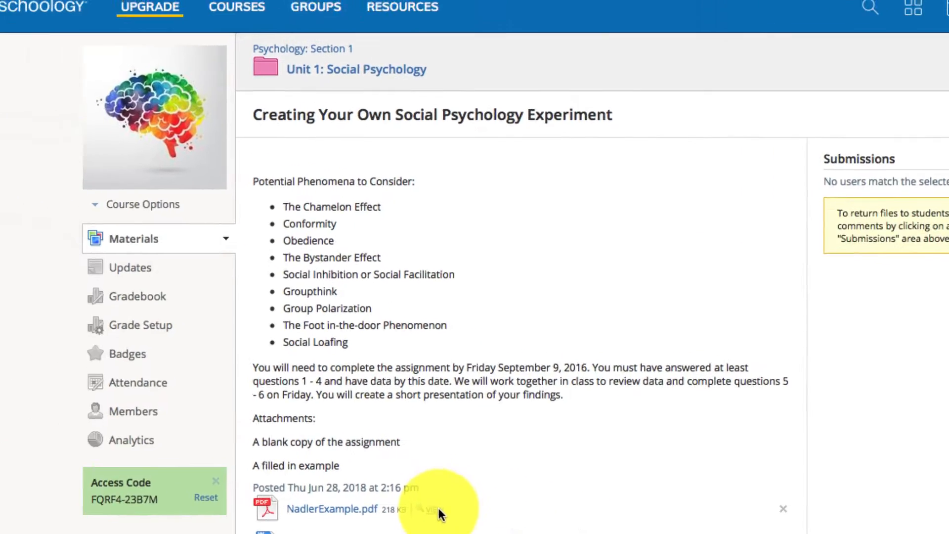
left_click(188, 441)
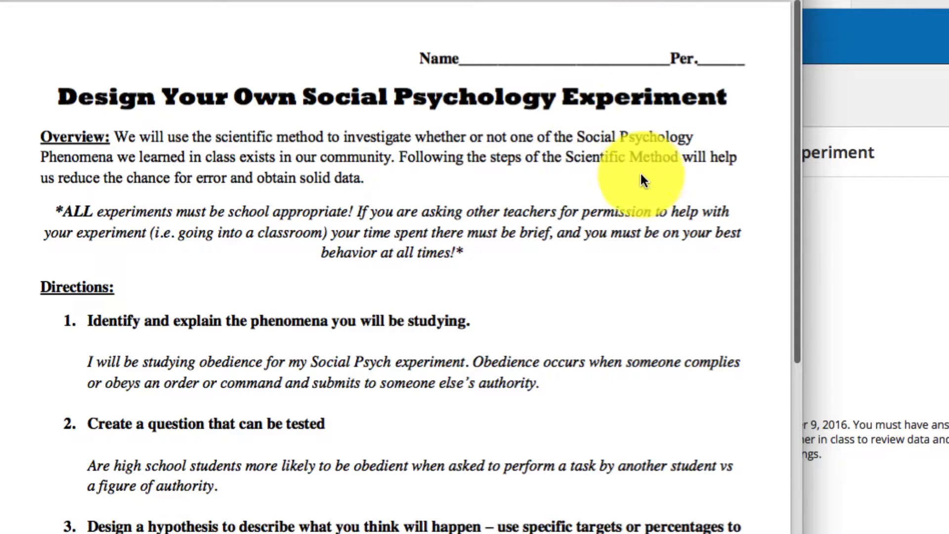
scroll(234, 147, "down", 5)
scroll(233, 147, "down", 1)
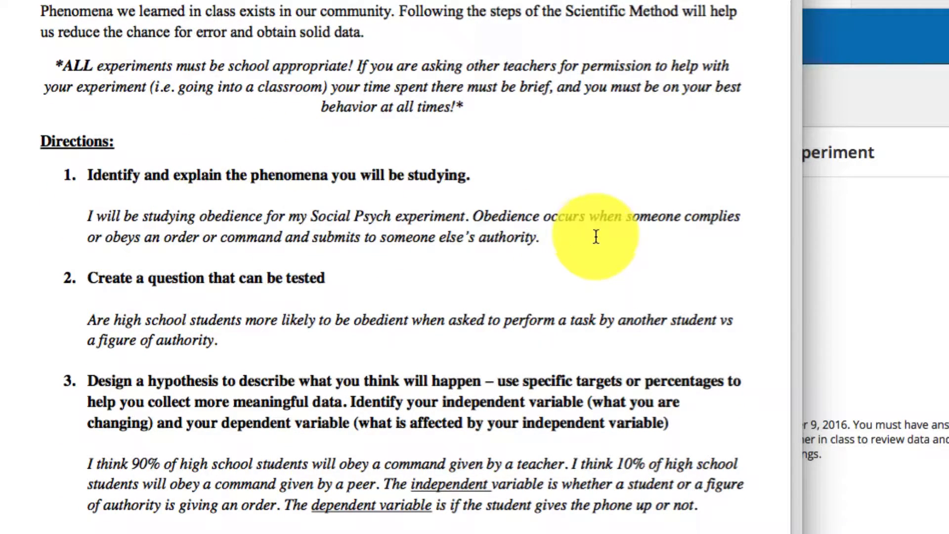
scroll(569, 246, "down", 3)
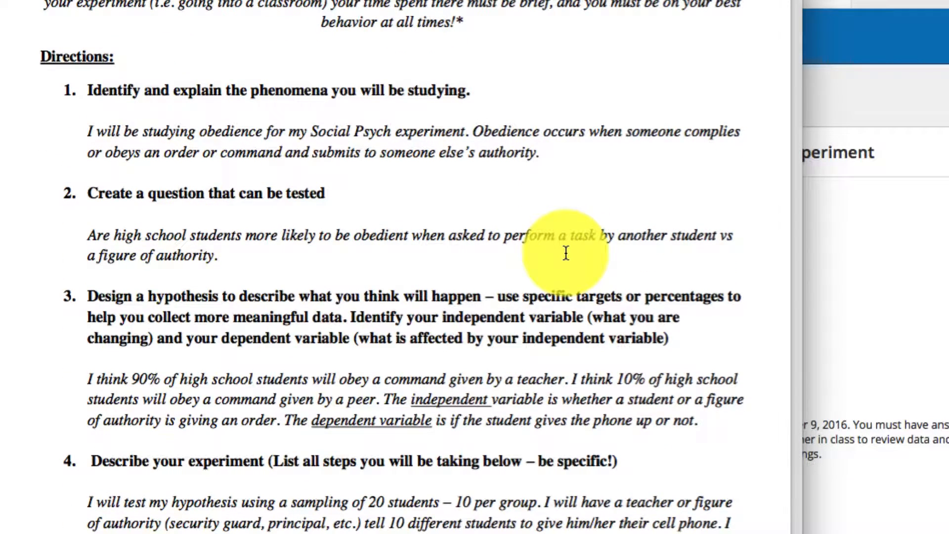
scroll(566, 253, "down", 1)
scroll(566, 253, "down", 4)
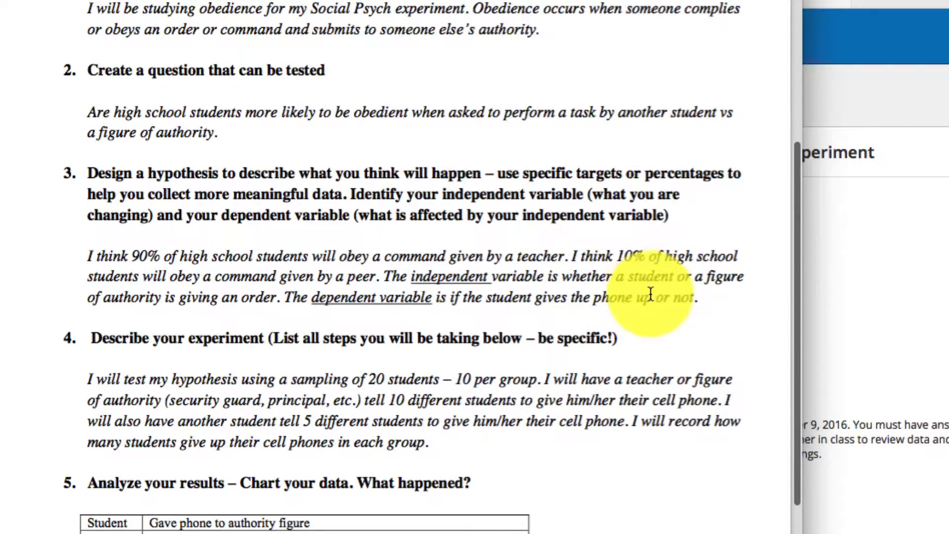
scroll(667, 292, "down", 10)
scroll(555, 241, "down", 20)
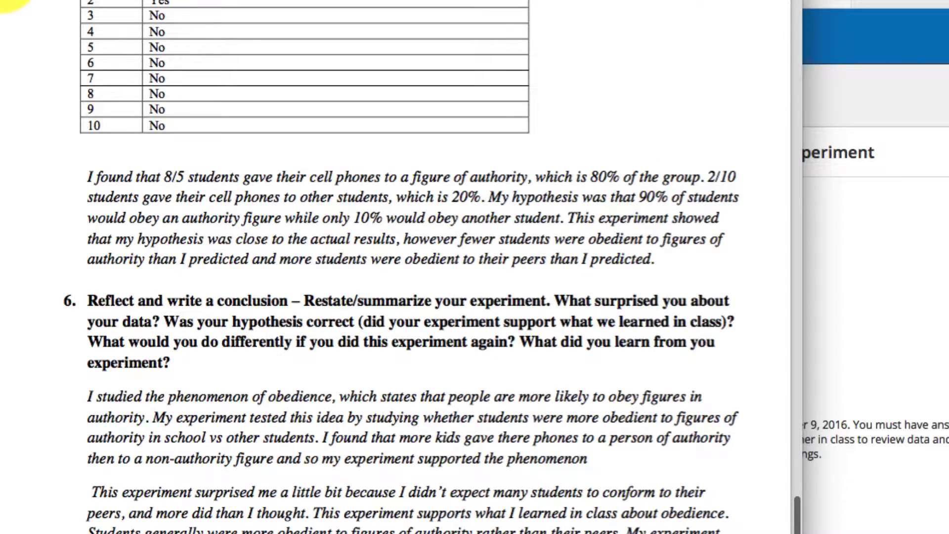
left_click(0, 0)
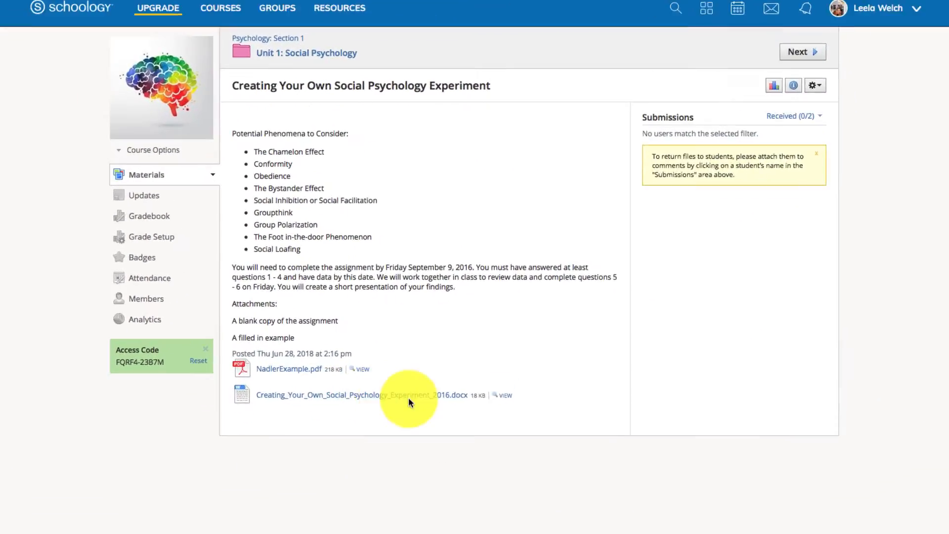
Preview the blank worksheet Creating_Your_Own_Social_Psychology_Experiment_2016.docx through to question 6, and close the preview
left_click(528, 482)
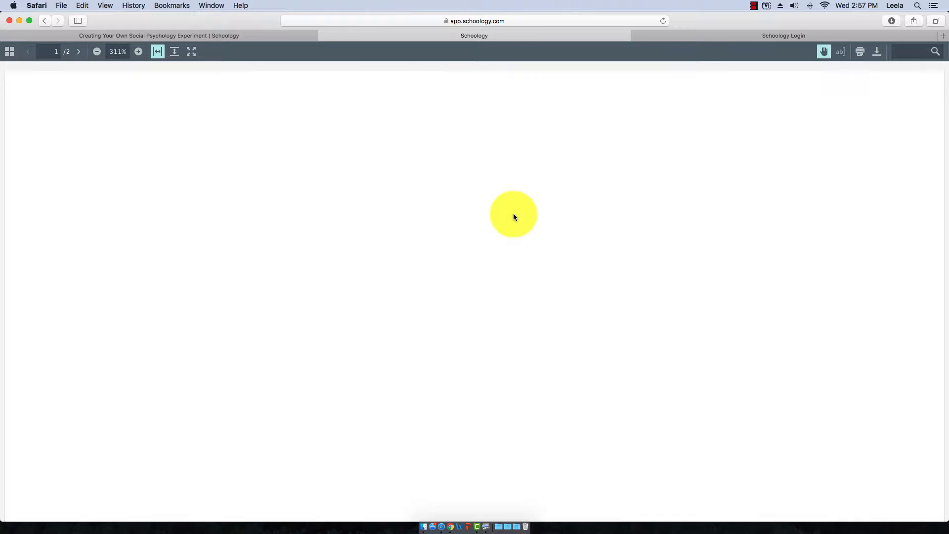
scroll(515, 217, "down", 5)
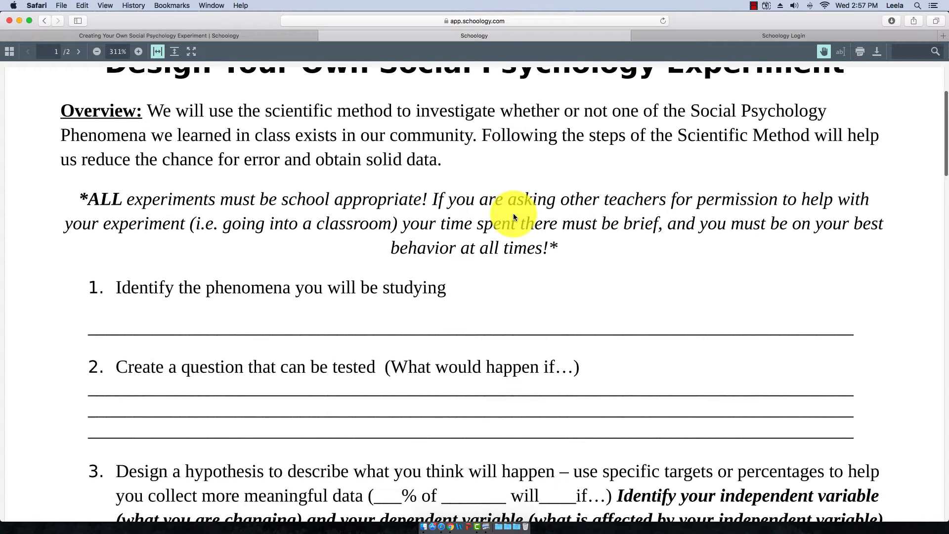
scroll(521, 225, "down", 15)
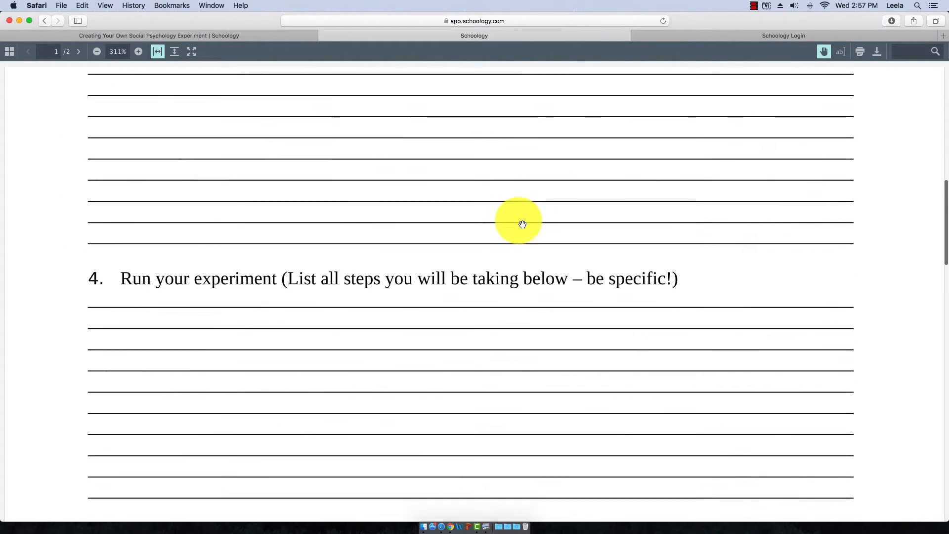
scroll(523, 224, "down", 20)
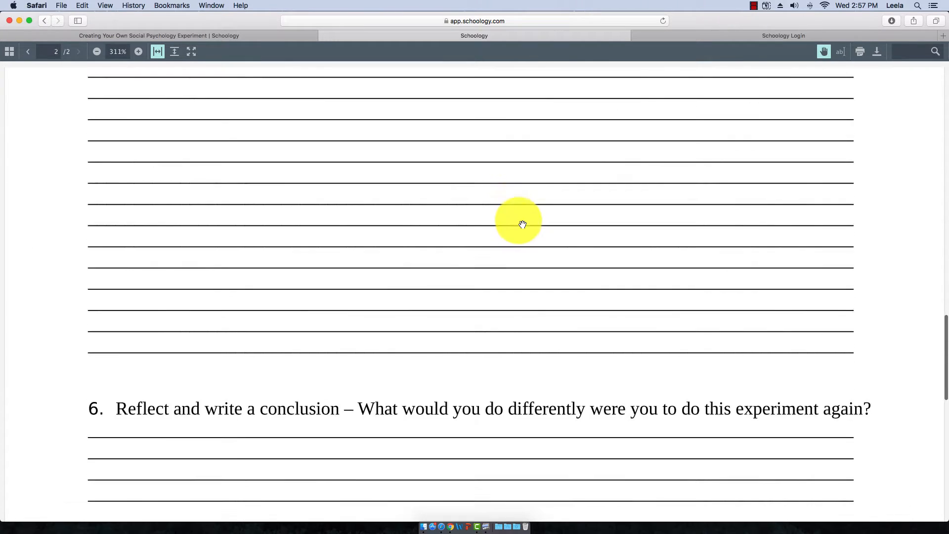
left_click(324, 38)
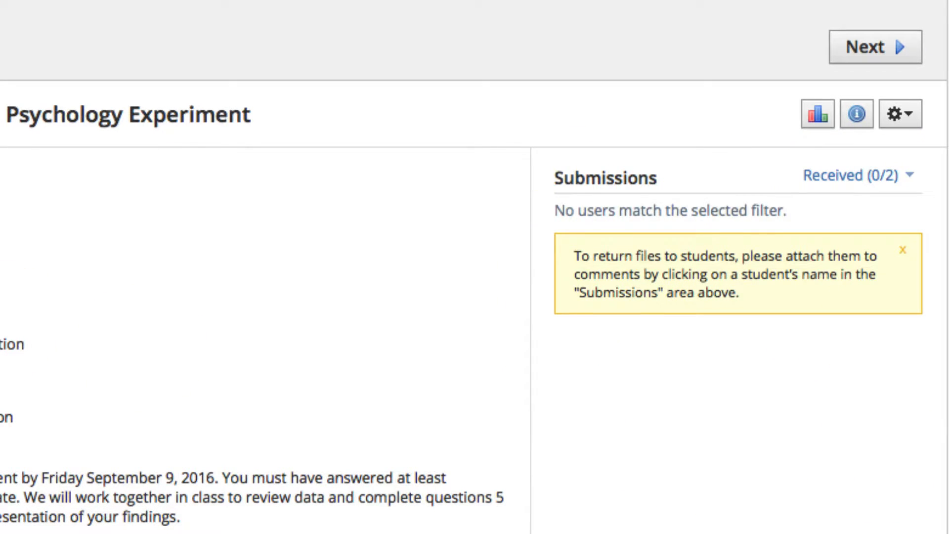
Open "Obedience/Conformity Notes" from the Unit 1 folder and examine its instruction about submitting the reflection in class on paper
left_click(21, 63)
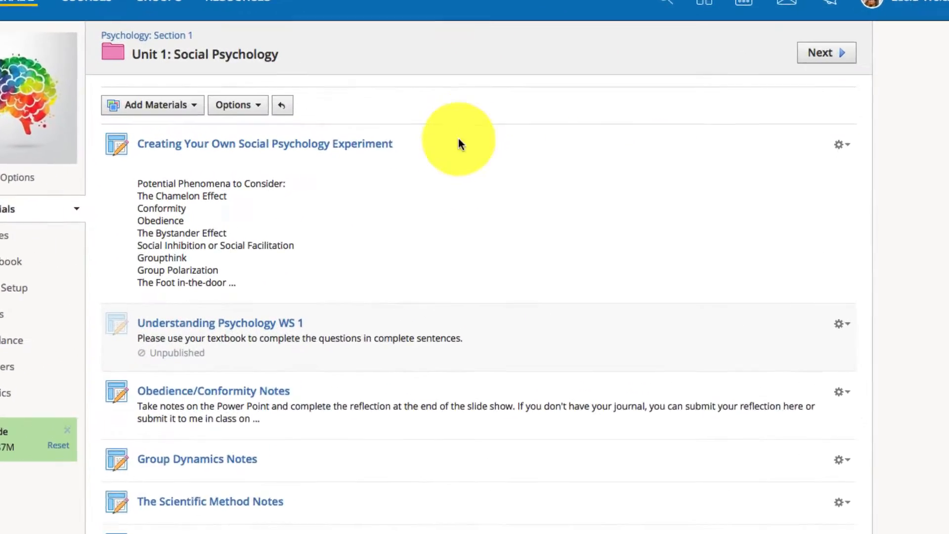
scroll(440, 332, "down", 3)
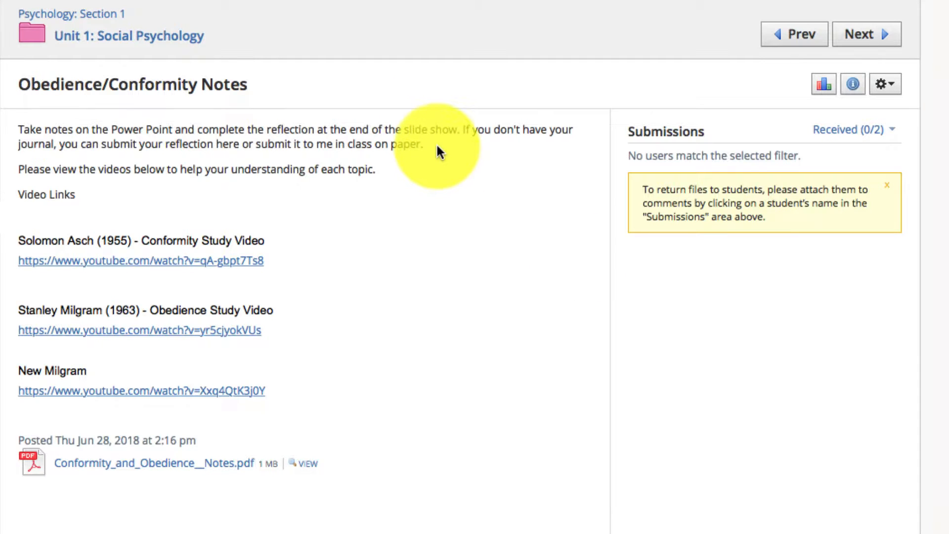
left_click_drag(437, 147, 257, 149)
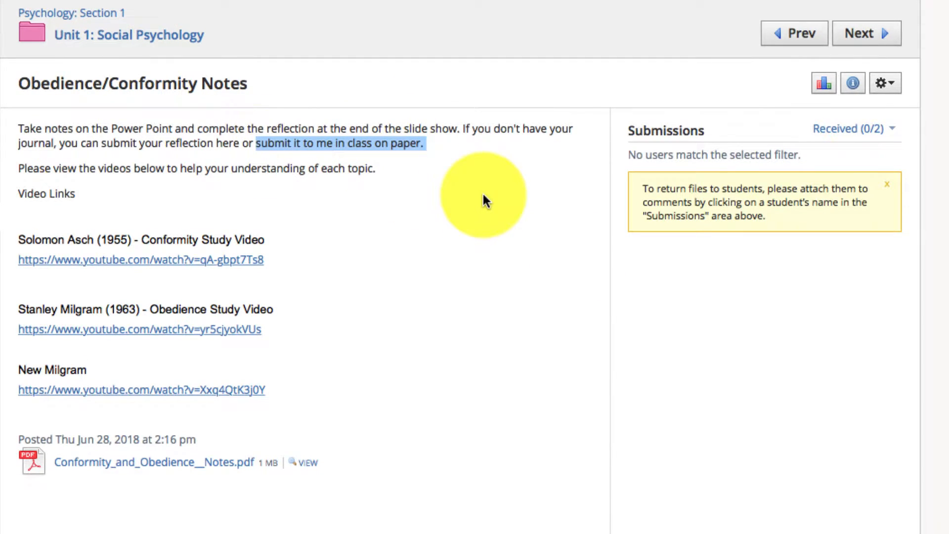
left_click(485, 200)
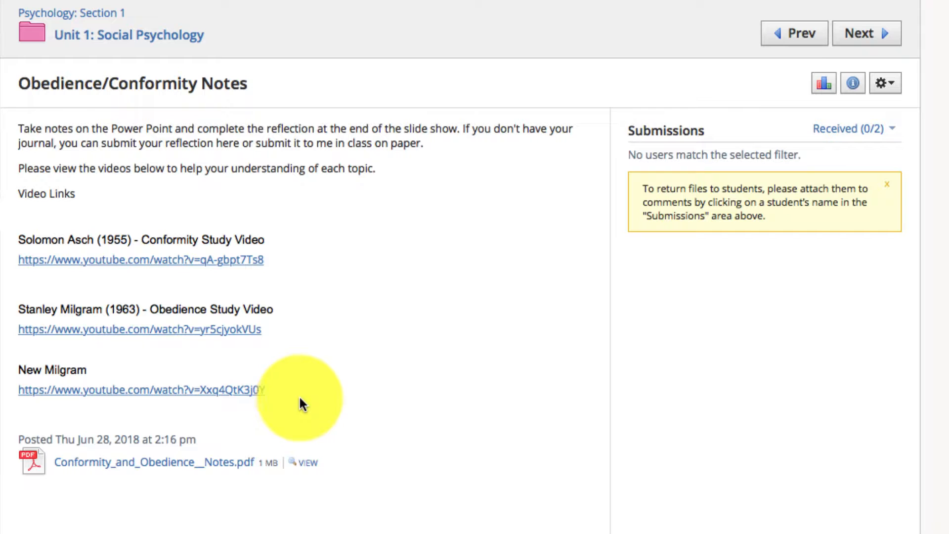
Look through the slides in the attached Conformity_and_Obedience__Notes.pdf and close the preview
left_click(308, 464)
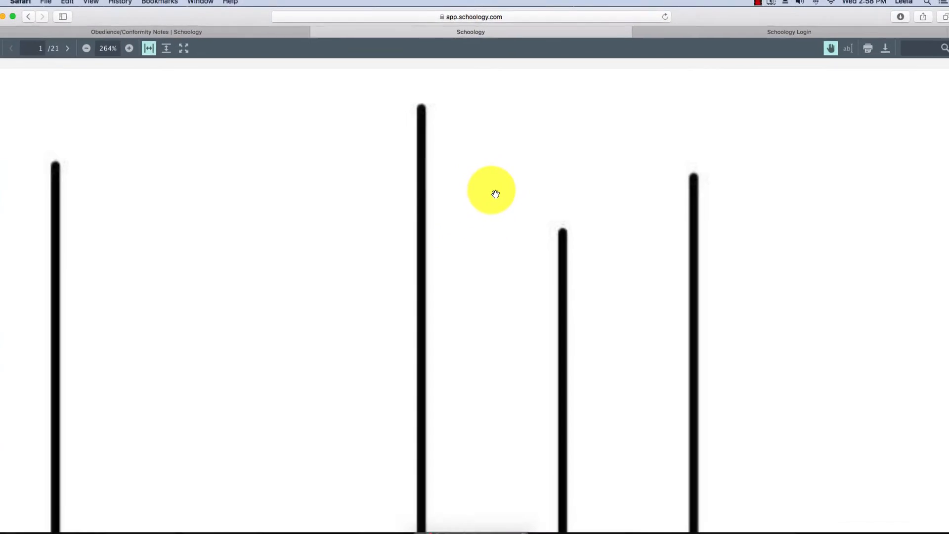
scroll(506, 193, "down", 20)
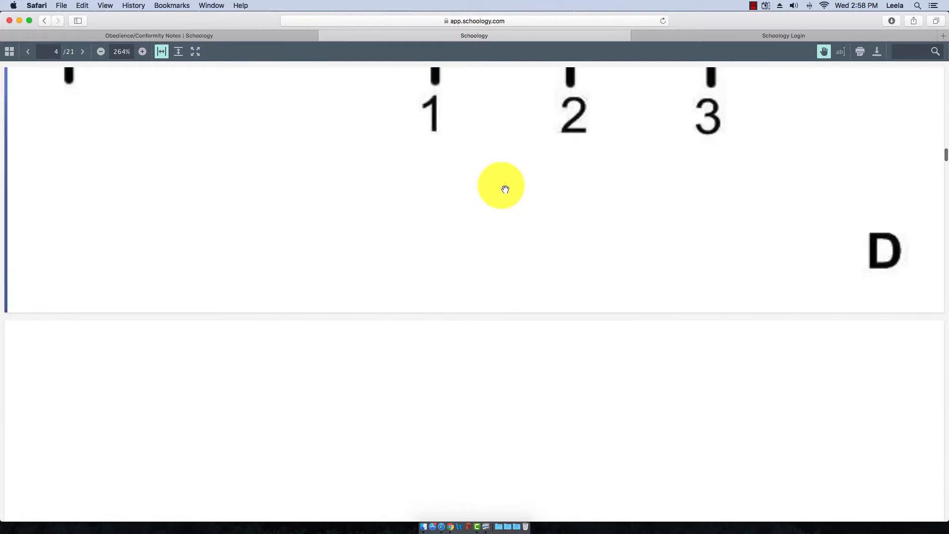
scroll(511, 198, "down", 10)
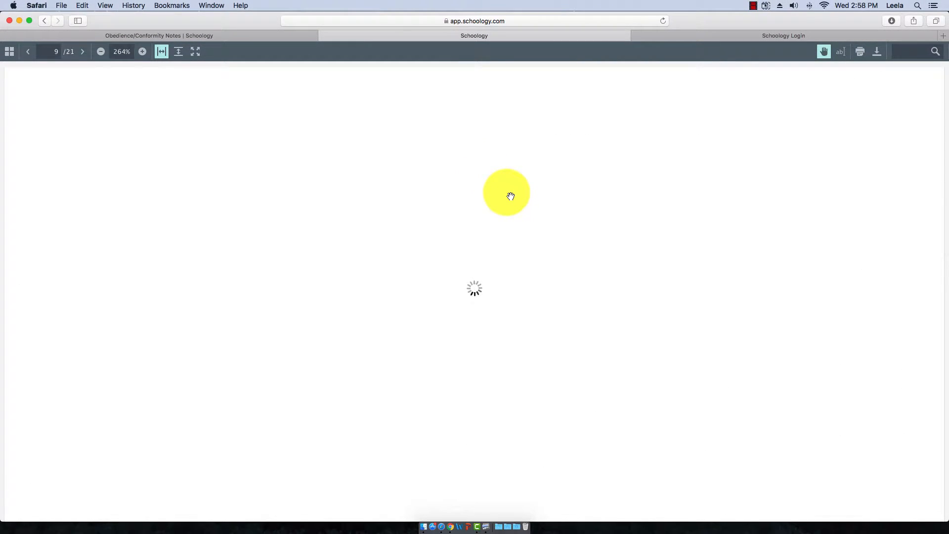
scroll(509, 197, "down", 10)
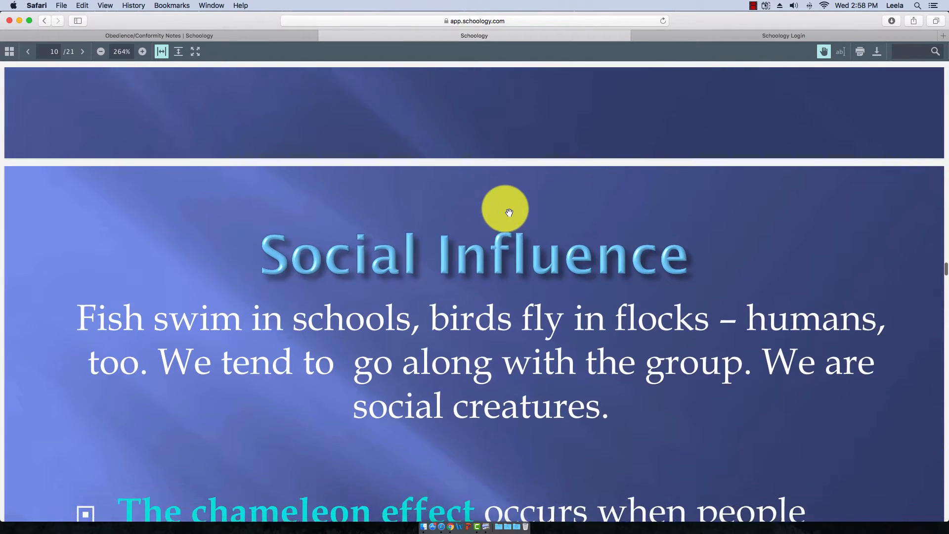
scroll(509, 213, "down", 5)
left_click(323, 36)
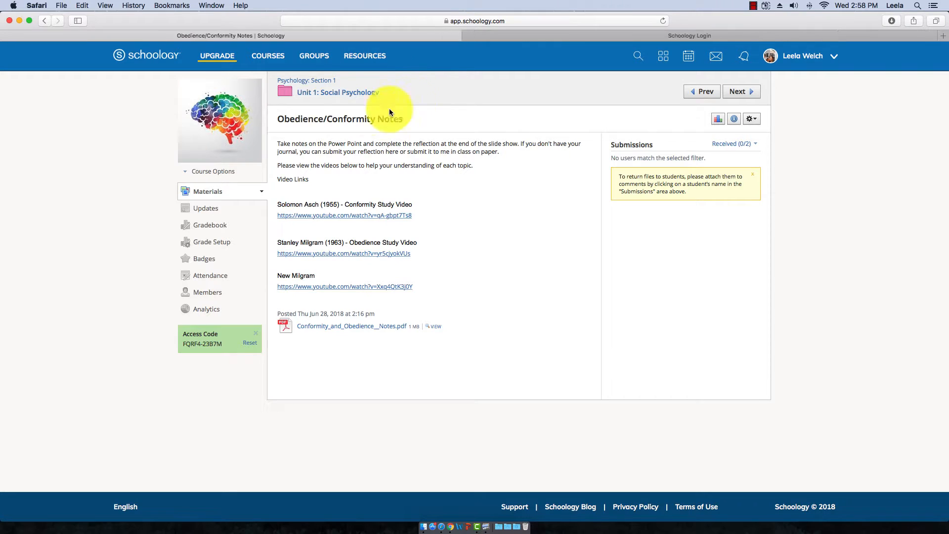
Return to the Unit 1: Social Psychology folder and start a new assignment named "Assignment 1"
left_click(319, 93)
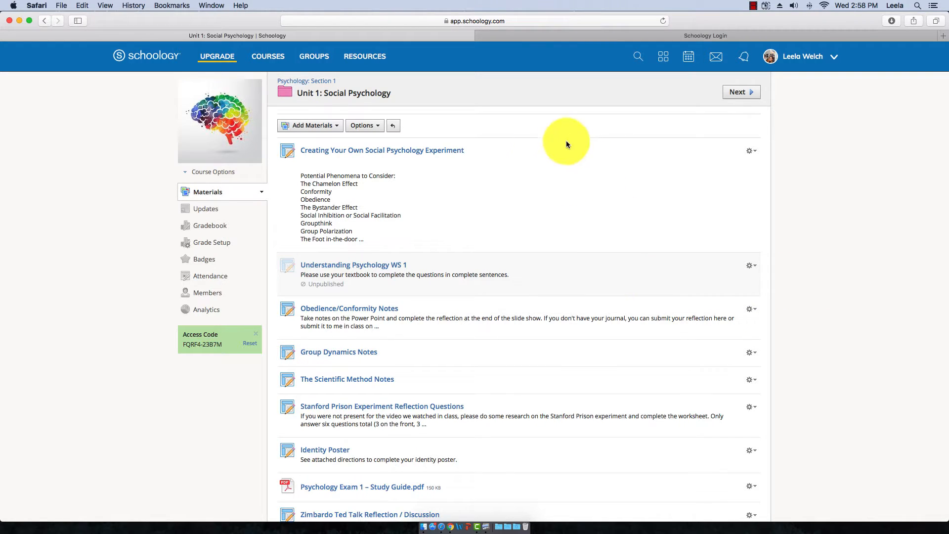
left_click(312, 125)
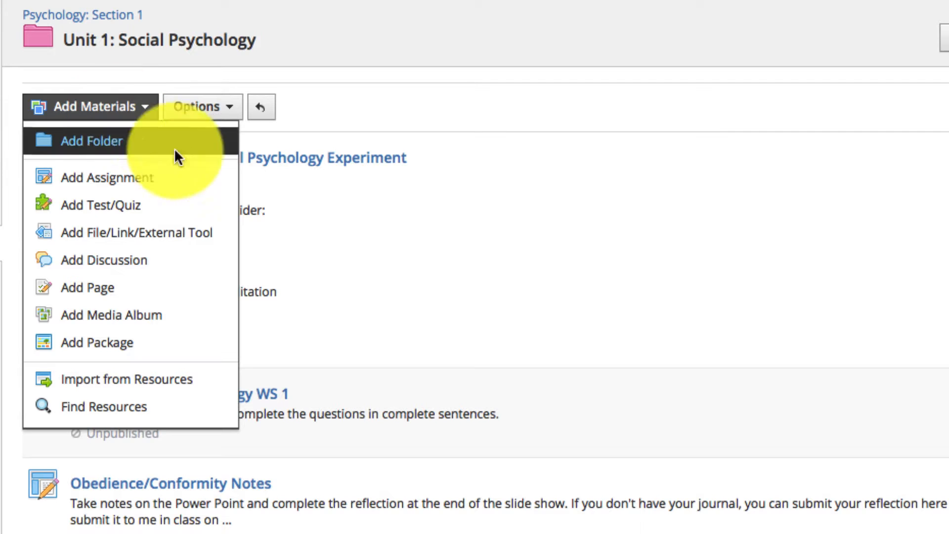
left_click(192, 186)
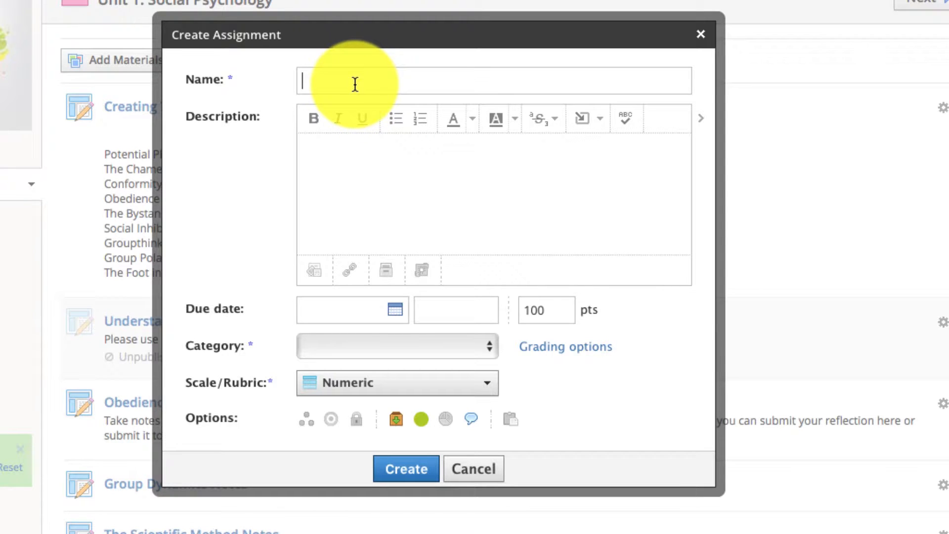
type("gnmen")
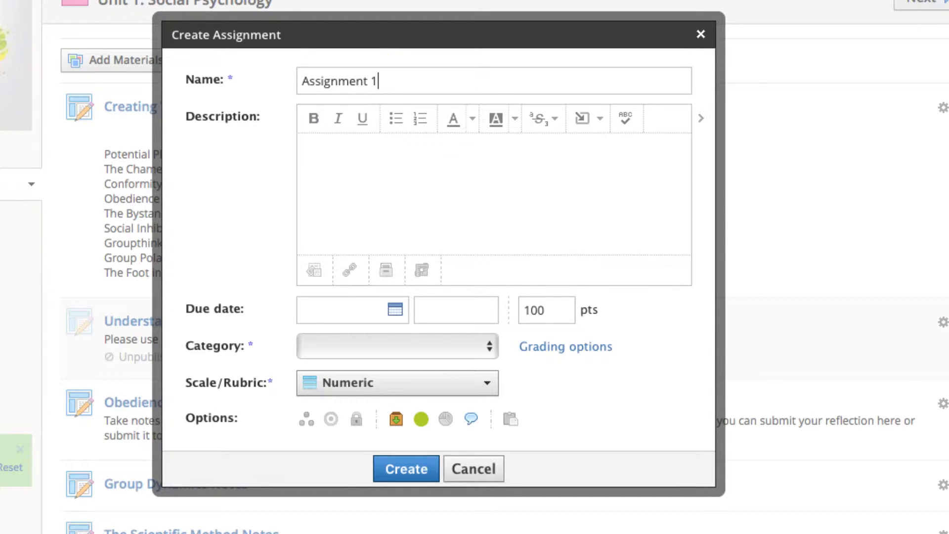
type("t 1")
Enter the description "Open the attachment, answer questions and submit back to Schoology.", enable grade statistics, and cancel the assignment
left_click(435, 144)
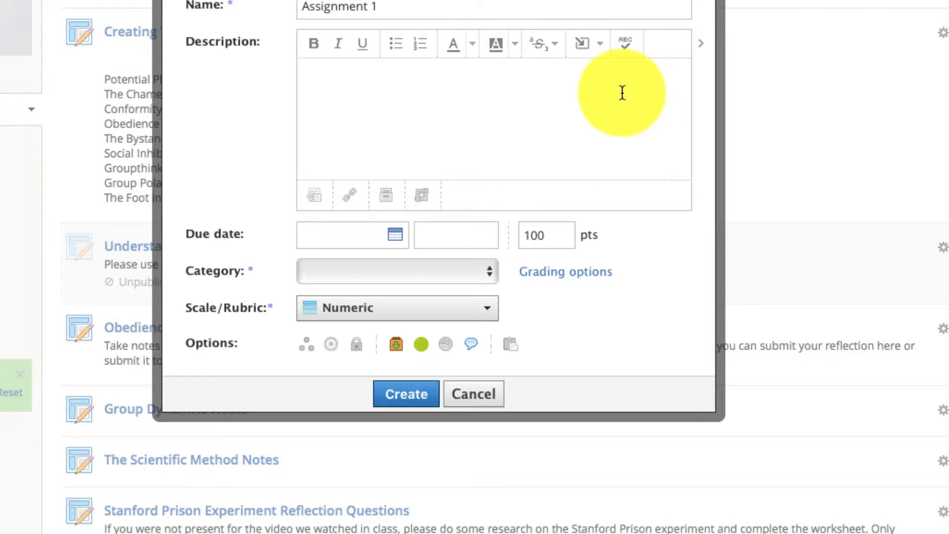
key("Return")
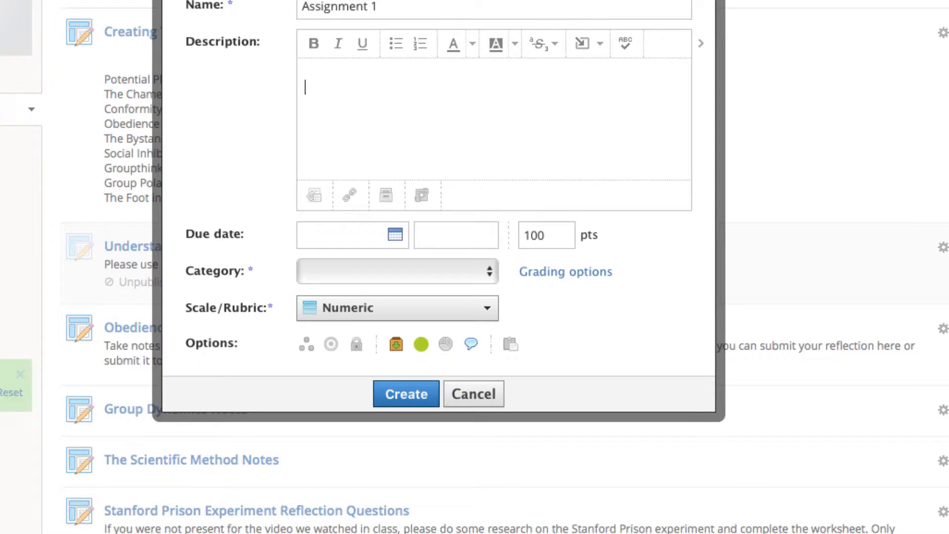
type("Open the attachment, answer questions and submit back to Scho")
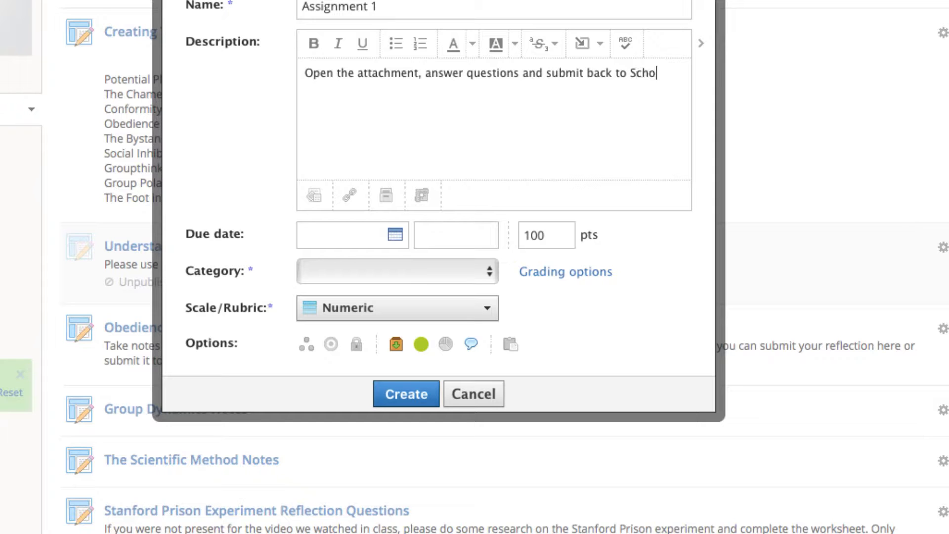
type("gy.")
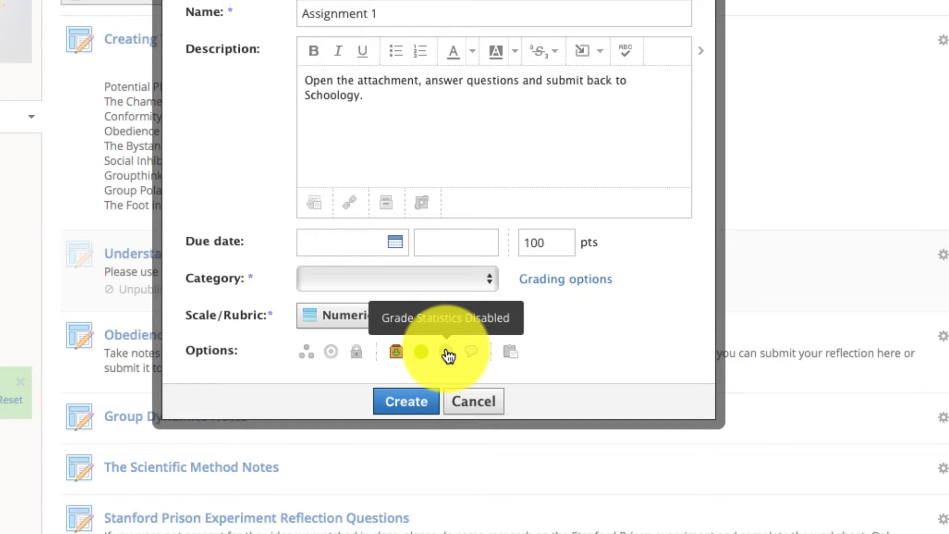
left_click(446, 352)
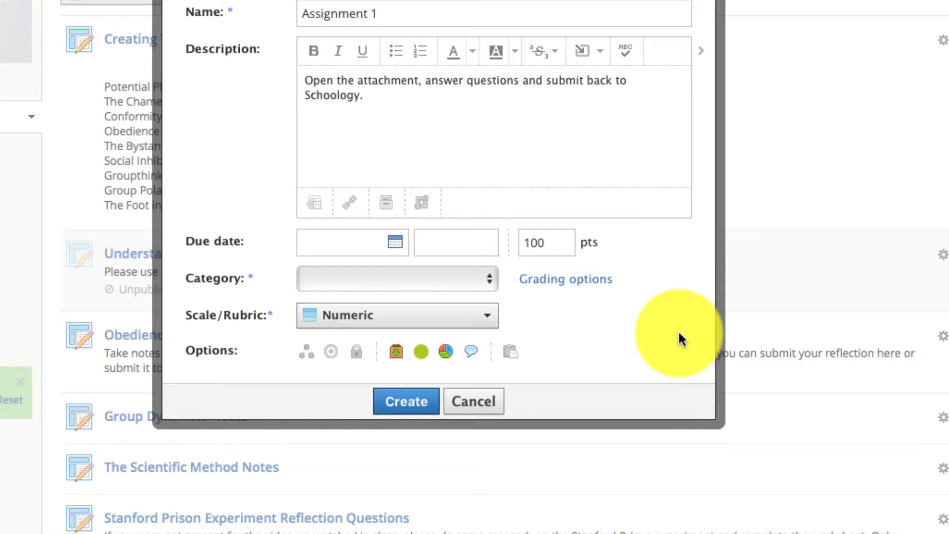
left_click(483, 405)
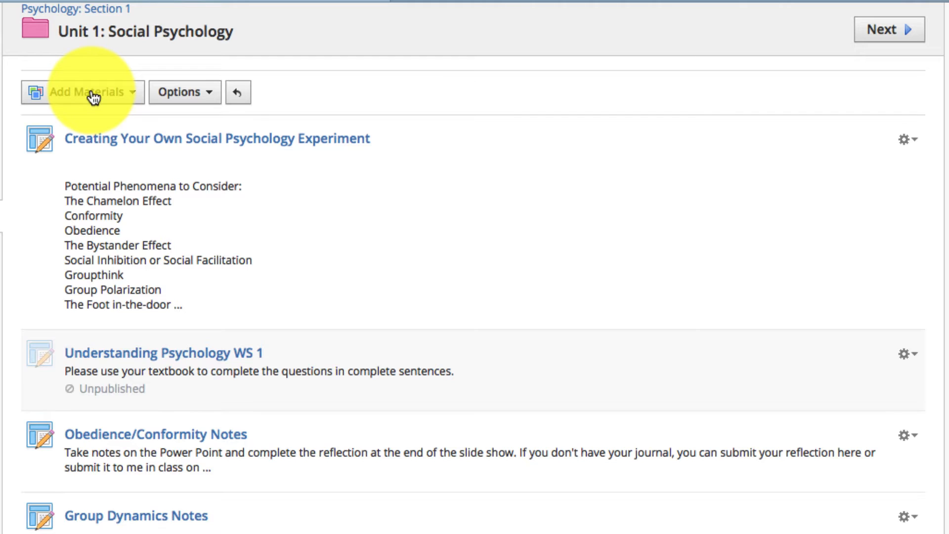
Start a new test/quiz in the Unit 1 folder and name it "Exam 1"
left_click(93, 98)
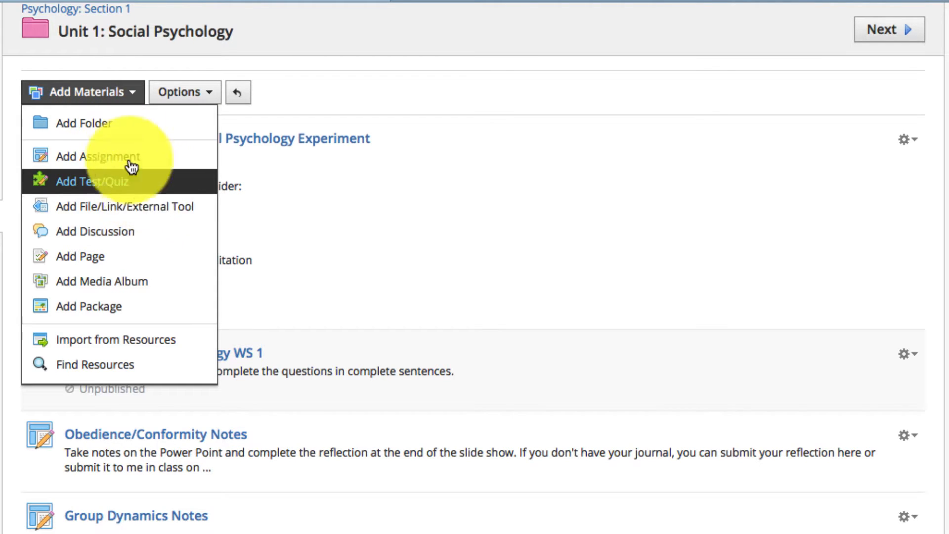
left_click(150, 187)
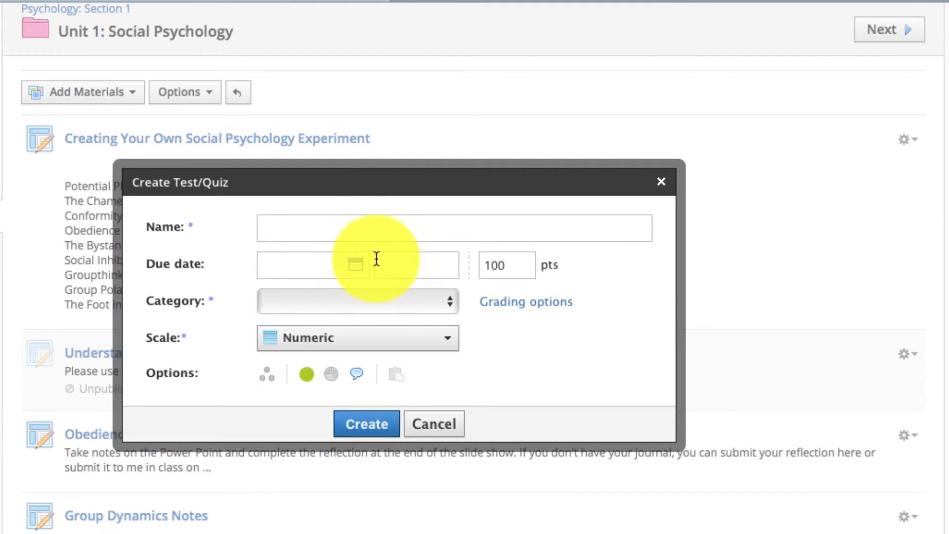
left_click(351, 227)
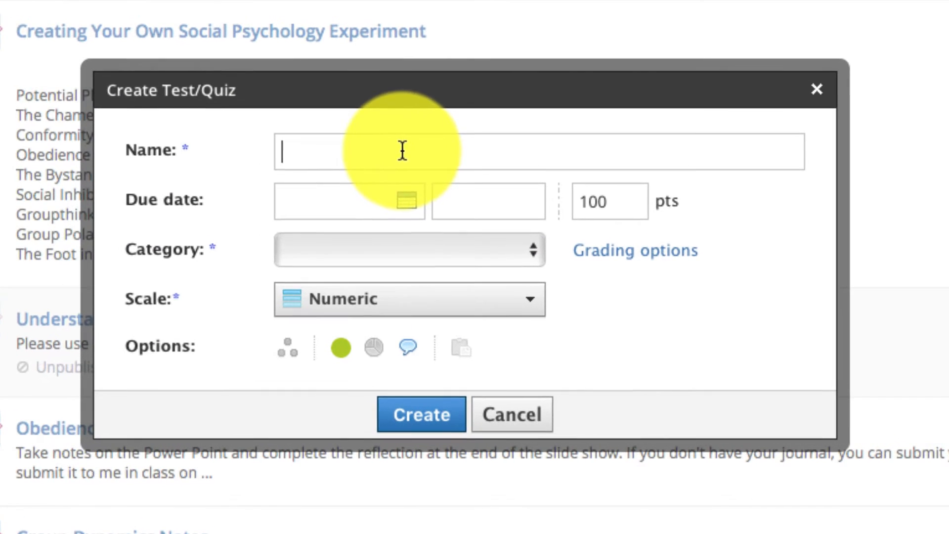
type("Exam 1")
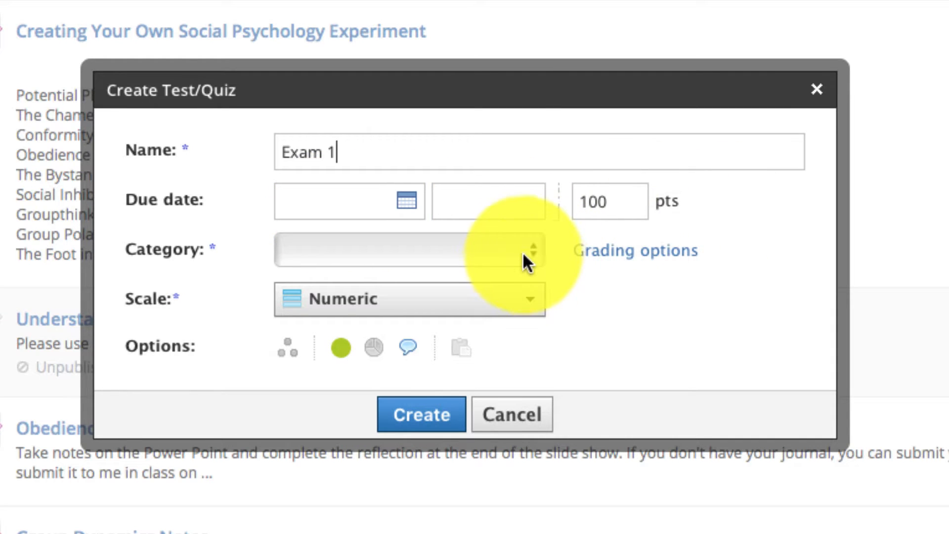
Create a new grading category named "Assessments" for the test
left_click(509, 250)
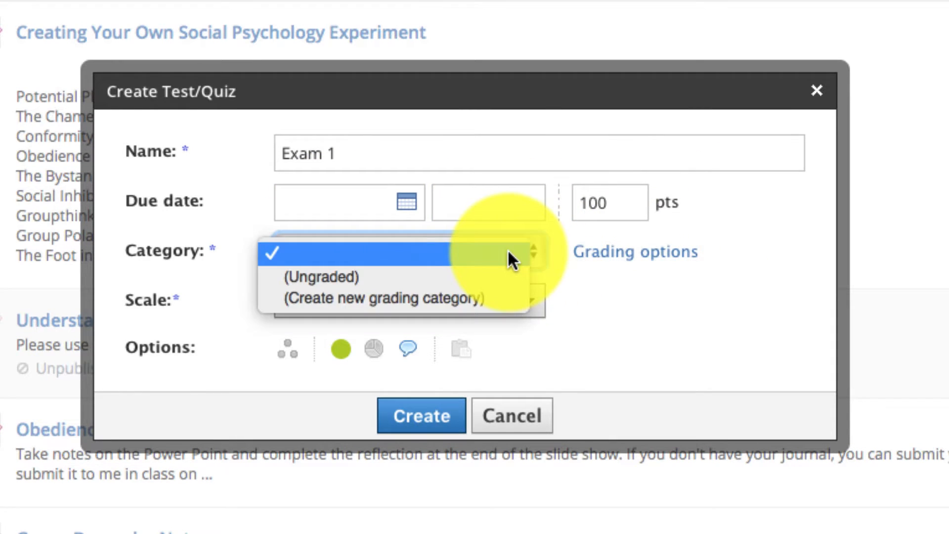
left_click(433, 303)
left_click(404, 259)
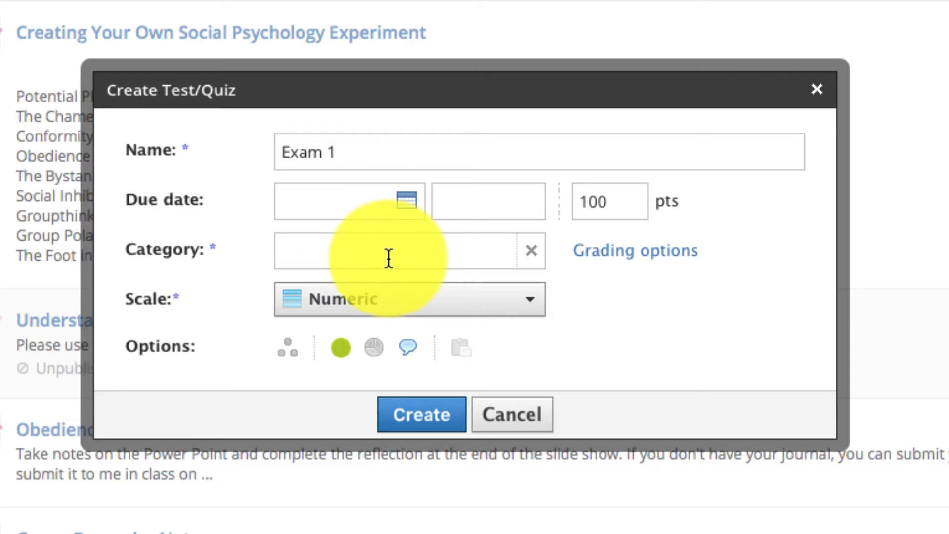
type("Asse")
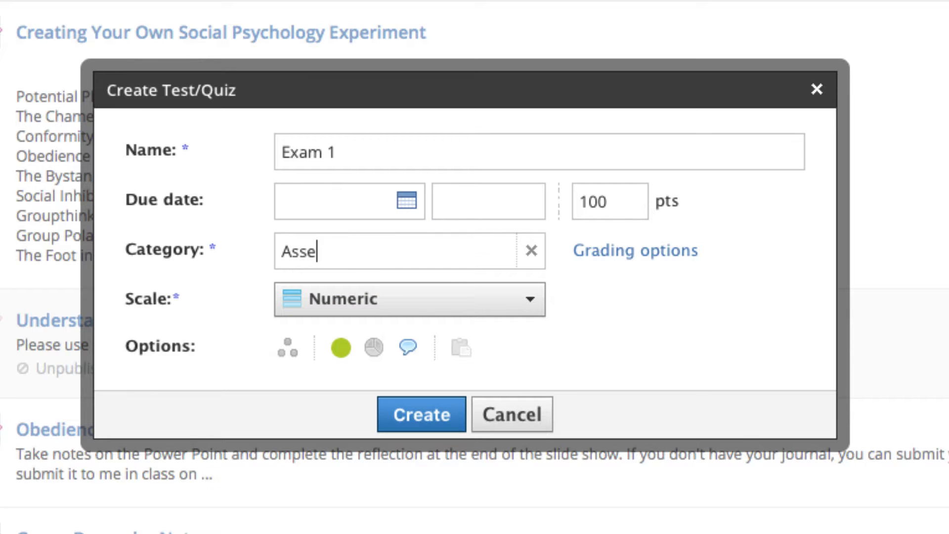
type("ssment")
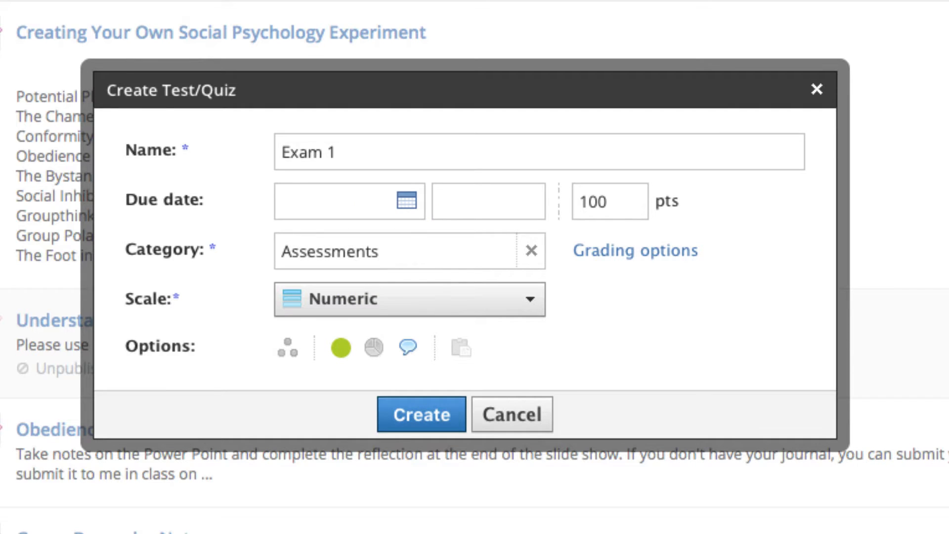
type("s")
View the available grading scales, enable grade statistics for the test, and cancel its creation
left_click(449, 307)
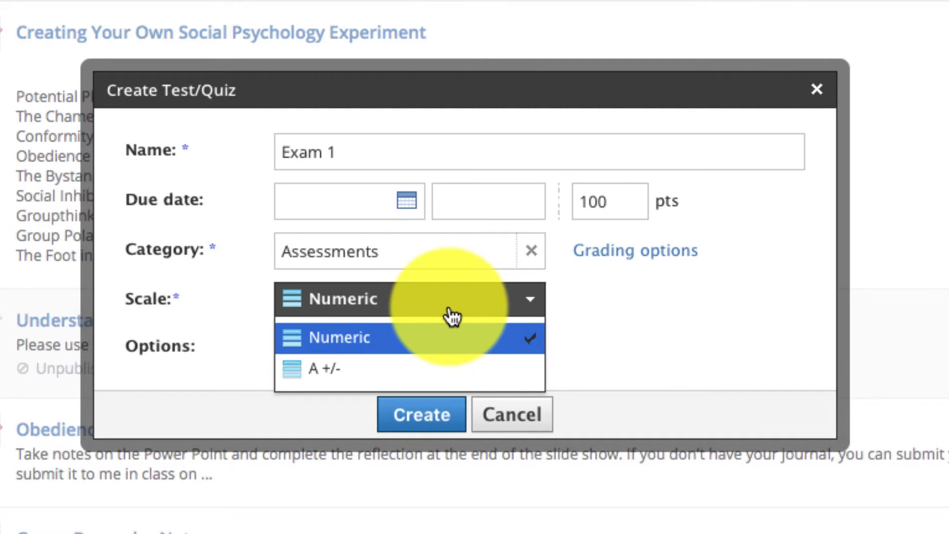
left_click(450, 309)
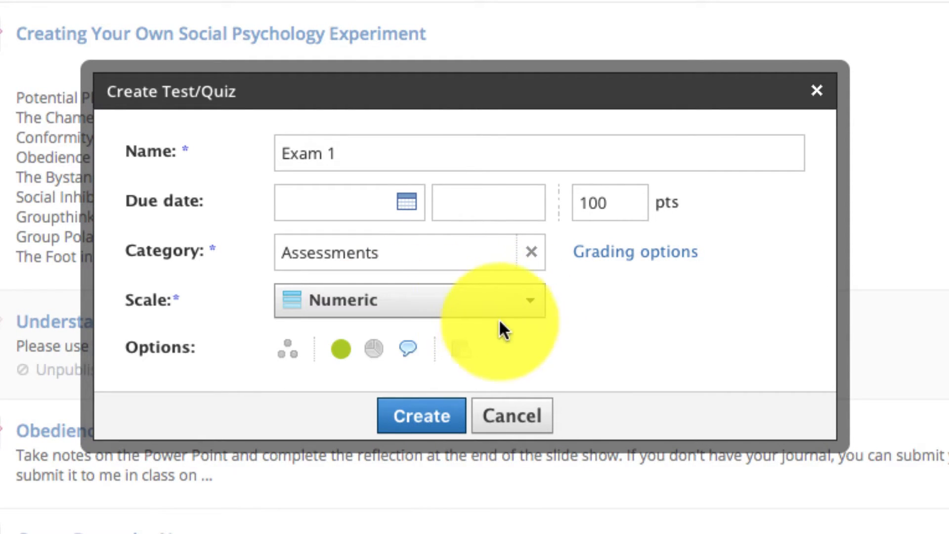
left_click(374, 348)
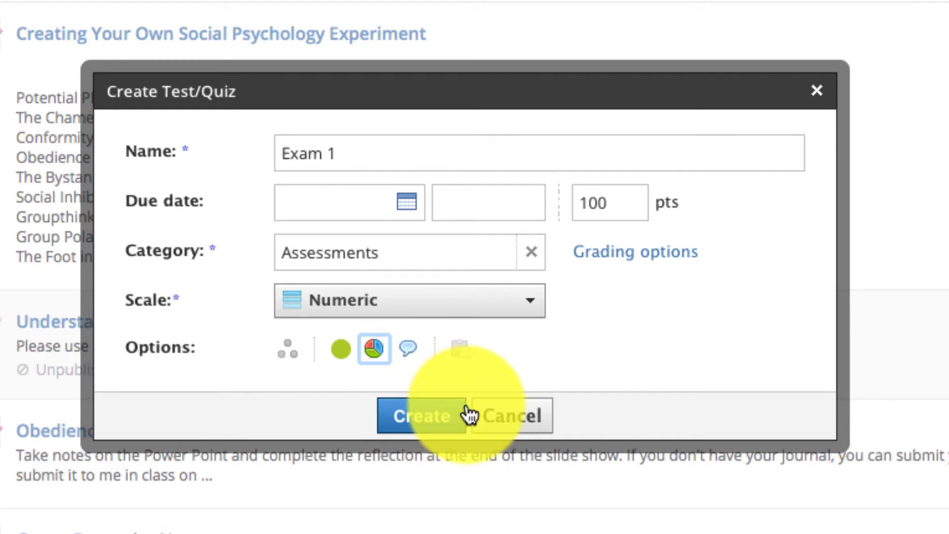
left_click(524, 423)
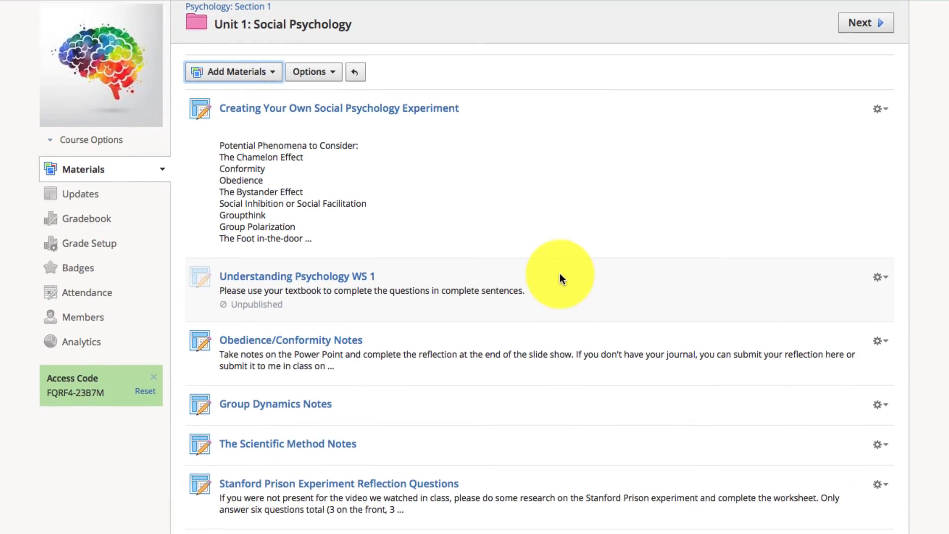
Look through the Unit 1 materials and open the existing Psychology Exam 1 from the course's tests and quizzes
scroll(563, 279, "down", 12)
scroll(549, 296, "up", 15)
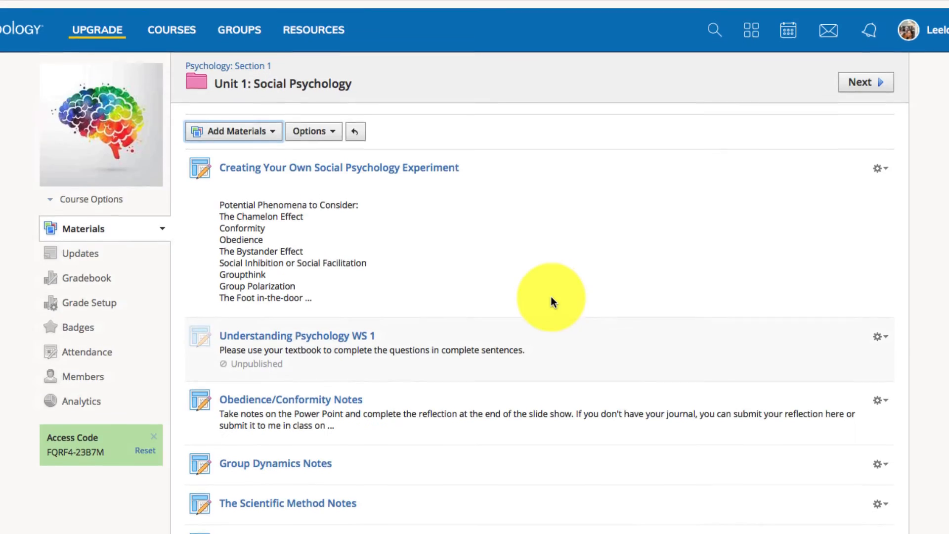
scroll(323, 184, "down", 2)
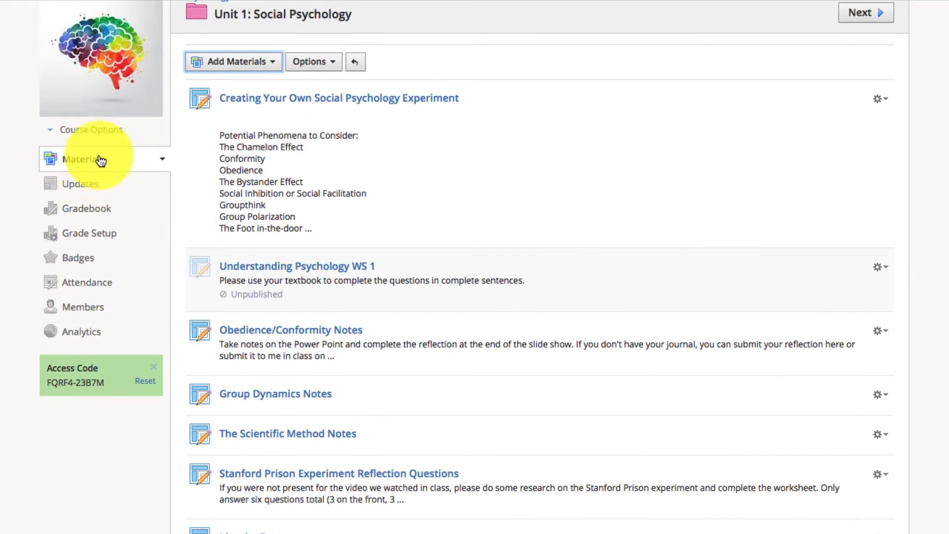
scroll(217, 94, "up", 2)
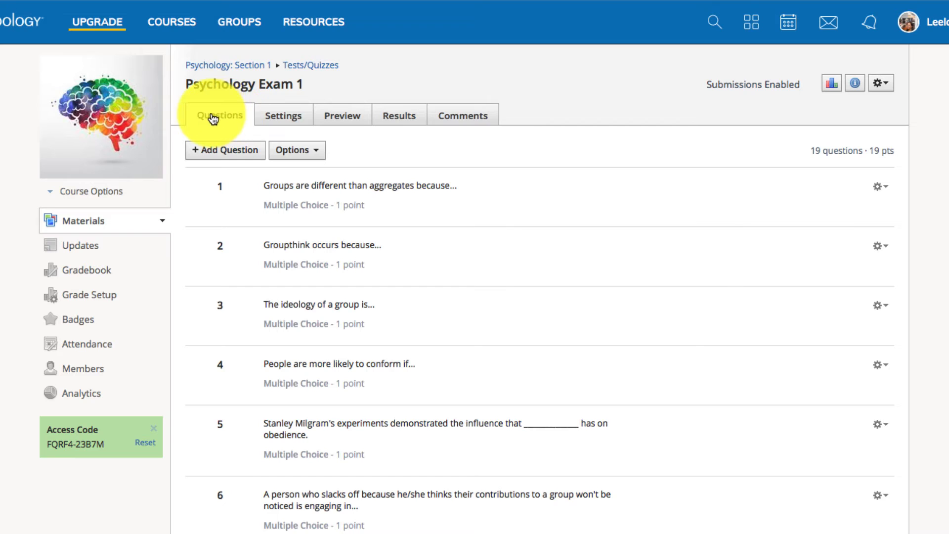
View the question types that can be added to Psychology Exam 1, and review the exam's settings
left_click(239, 155)
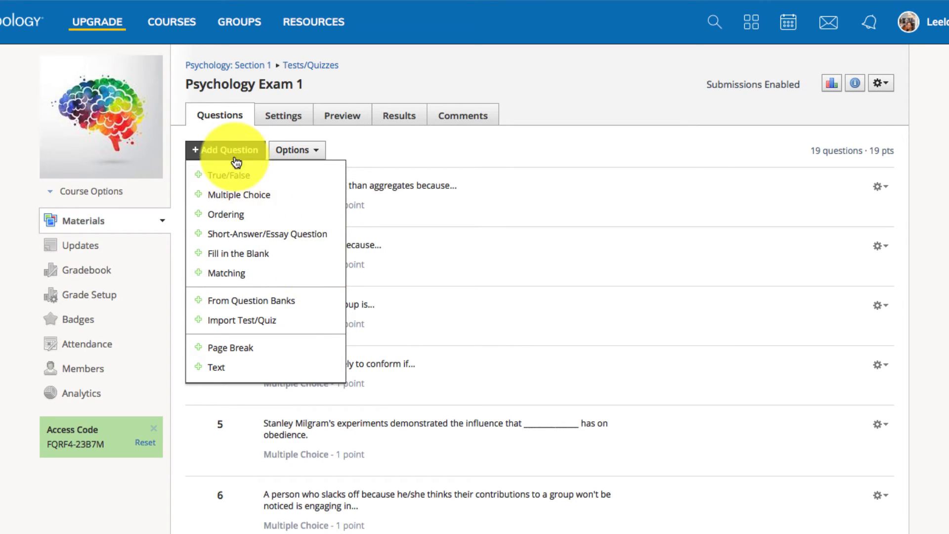
left_click(357, 128)
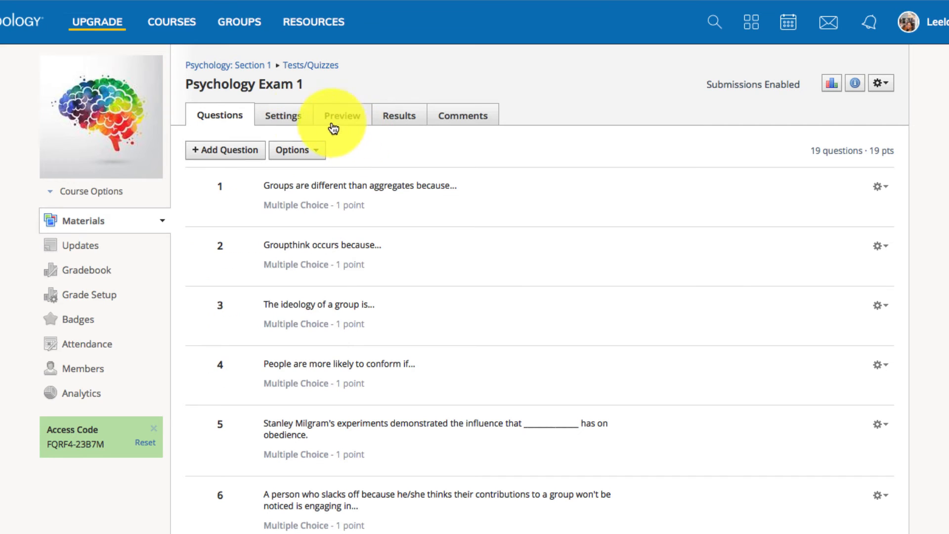
left_click(287, 114)
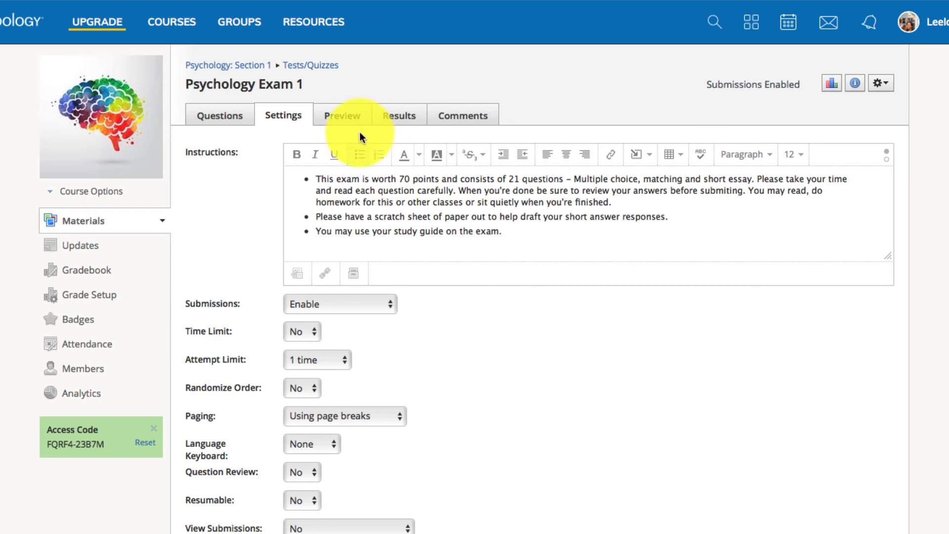
Preview Psychology Exam 1 by starting a new attempt, look through its questions, and leave the attempt for the Psychology: Section 1 course page
left_click(354, 116)
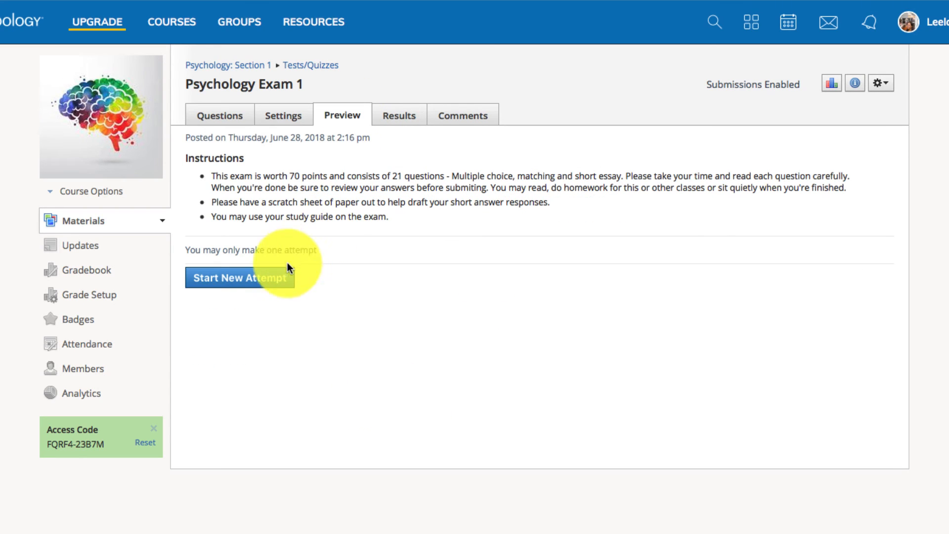
left_click(281, 278)
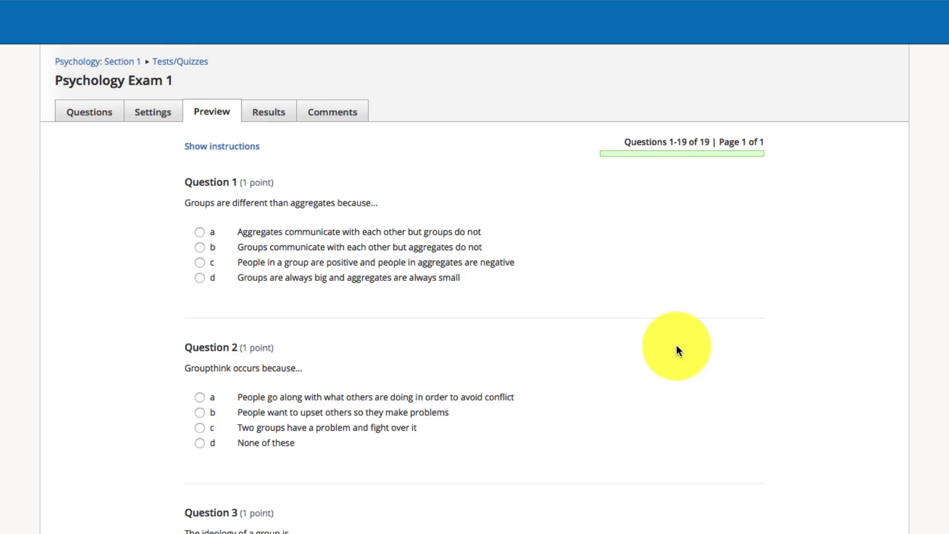
scroll(633, 330, "down", 20)
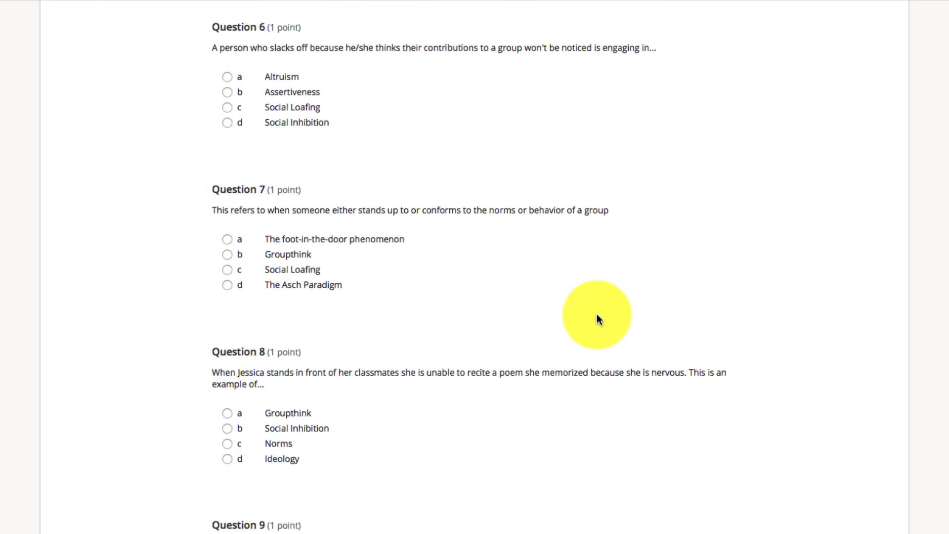
scroll(595, 314, "up", 20)
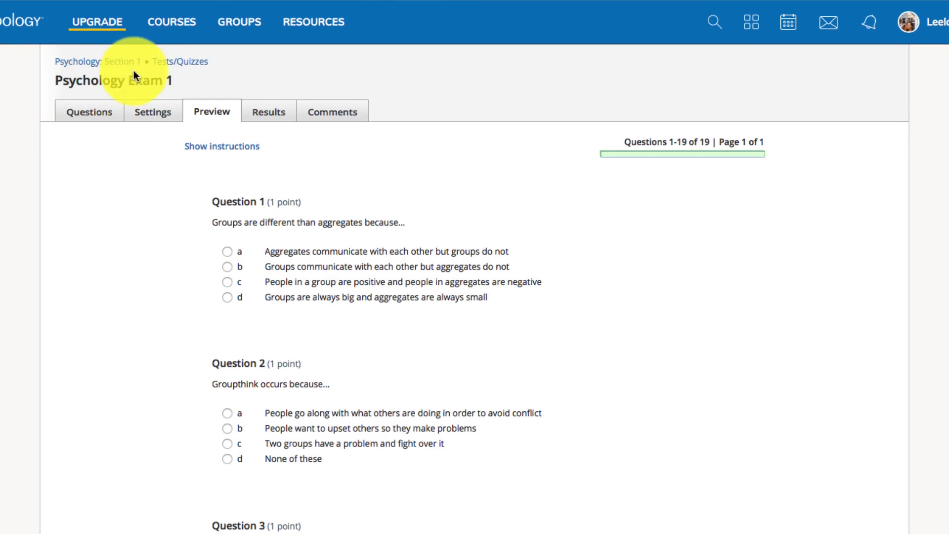
left_click(101, 68)
left_click(587, 206)
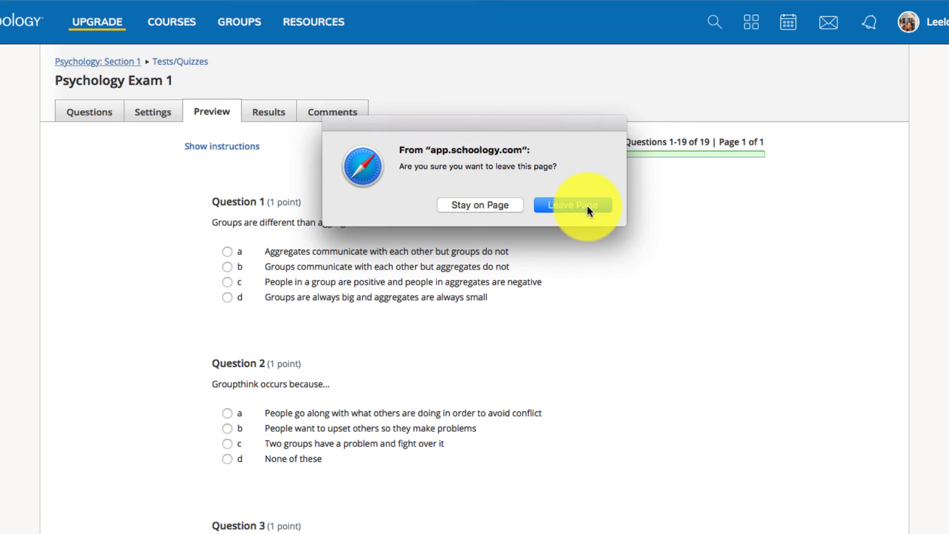